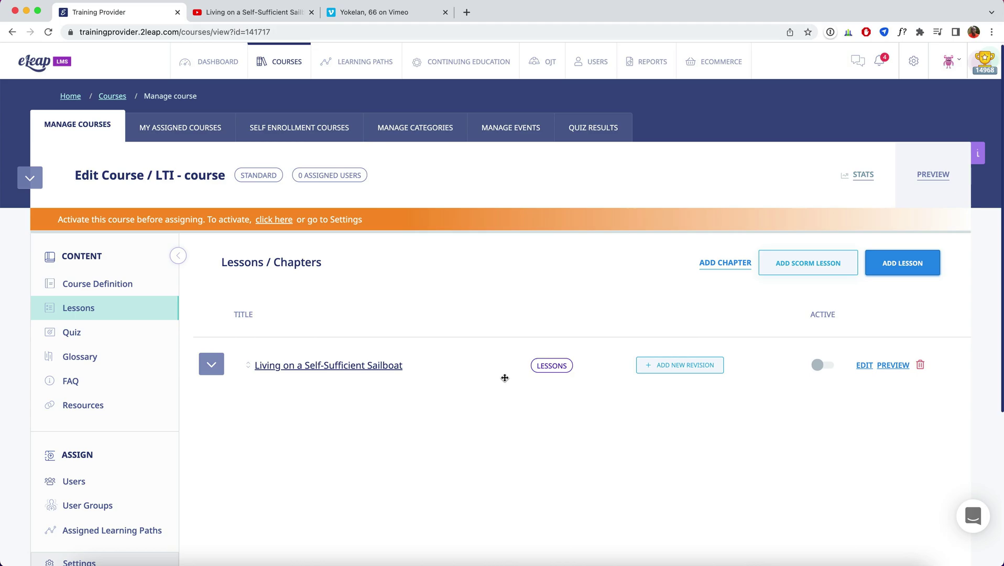
Check the YouTube and Vimeo video pages, then open the sailboat lesson for editing.
{"action": "left_click", "coordinate": [247, 13]}
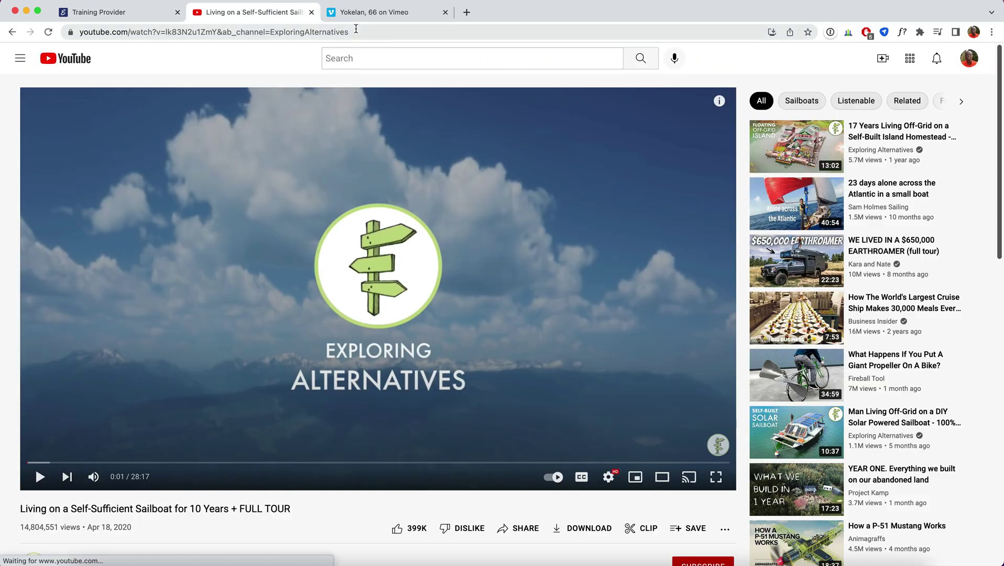
{"action": "left_click", "coordinate": [354, 13]}
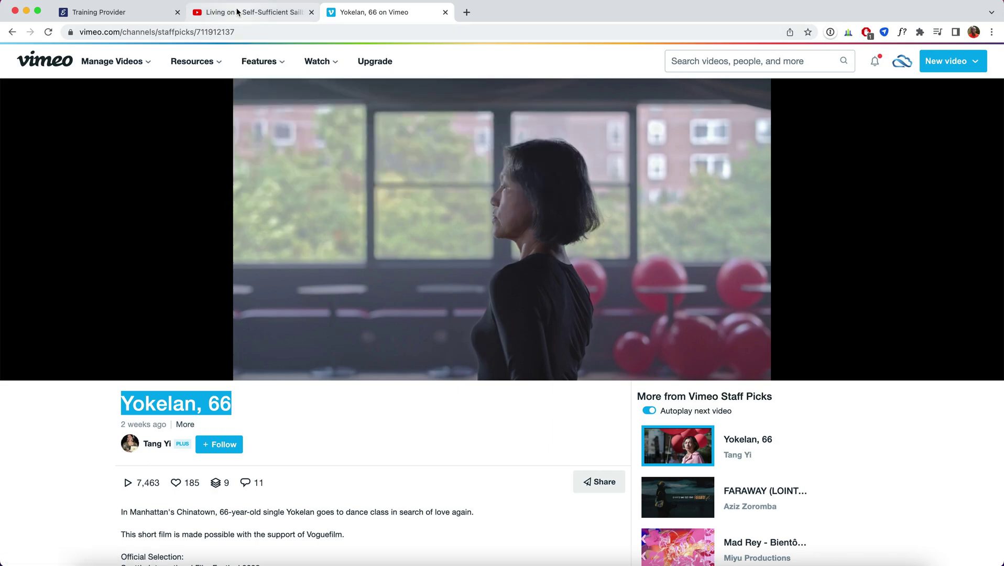
{"action": "left_click", "coordinate": [125, 14]}
{"action": "mouse_move", "coordinate": [328, 366]}
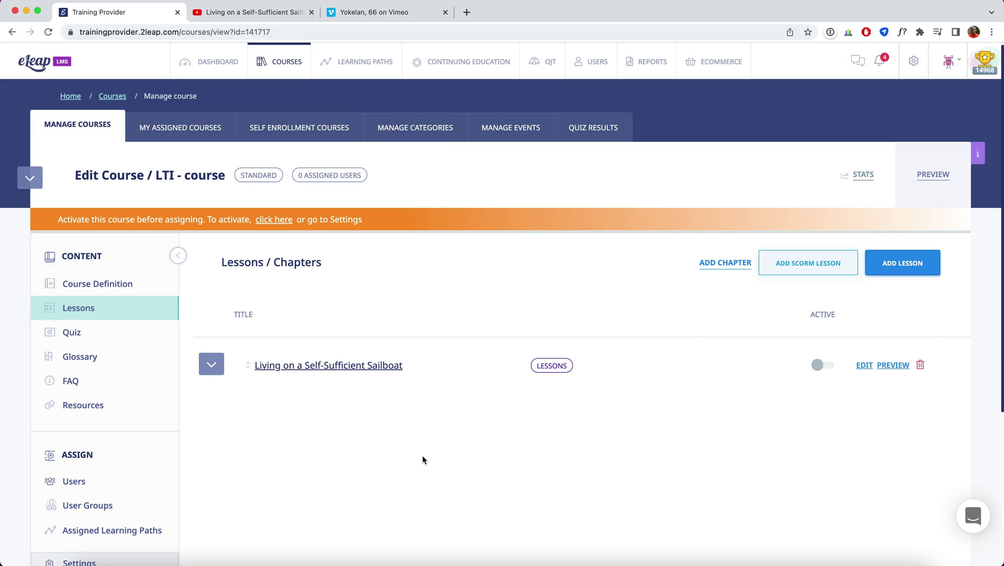
{"action": "mouse_move", "coordinate": [549, 366]}
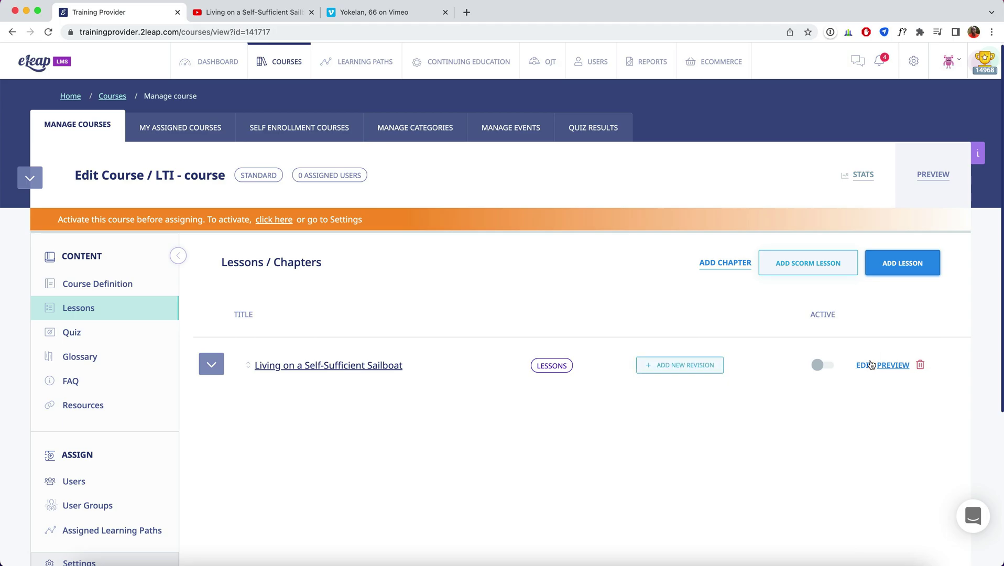
{"action": "left_click", "coordinate": [871, 365]}
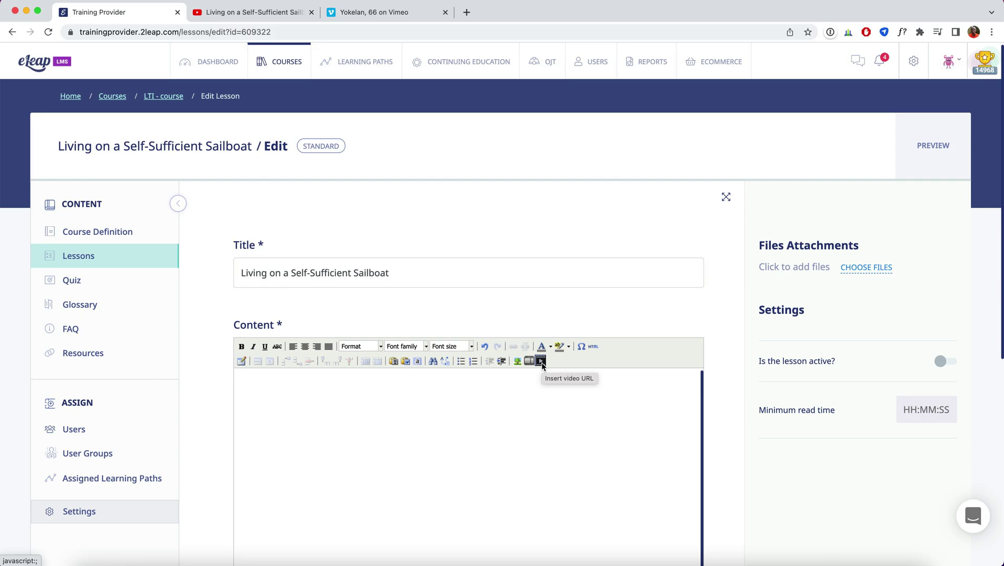
Copy the sailboat video's full YouTube web address from the address bar.
{"action": "left_click", "coordinate": [251, 14]}
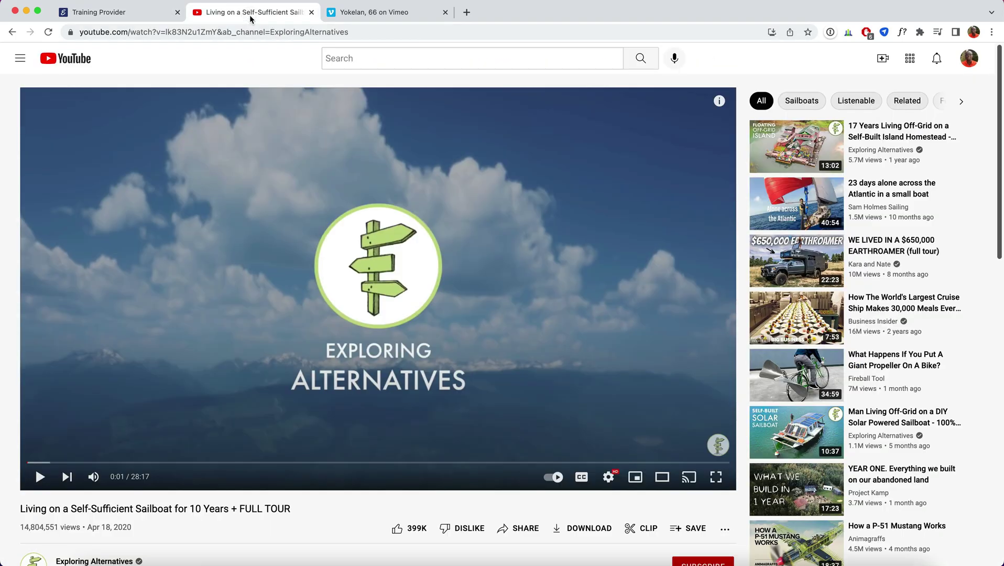
{"action": "left_click", "coordinate": [248, 32]}
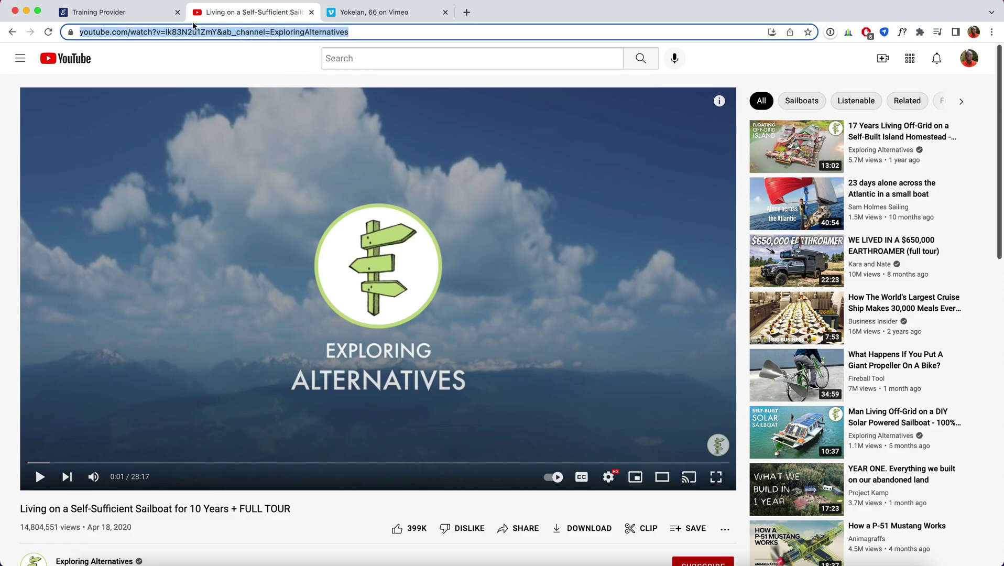
{"action": "right_click", "coordinate": [191, 32]}
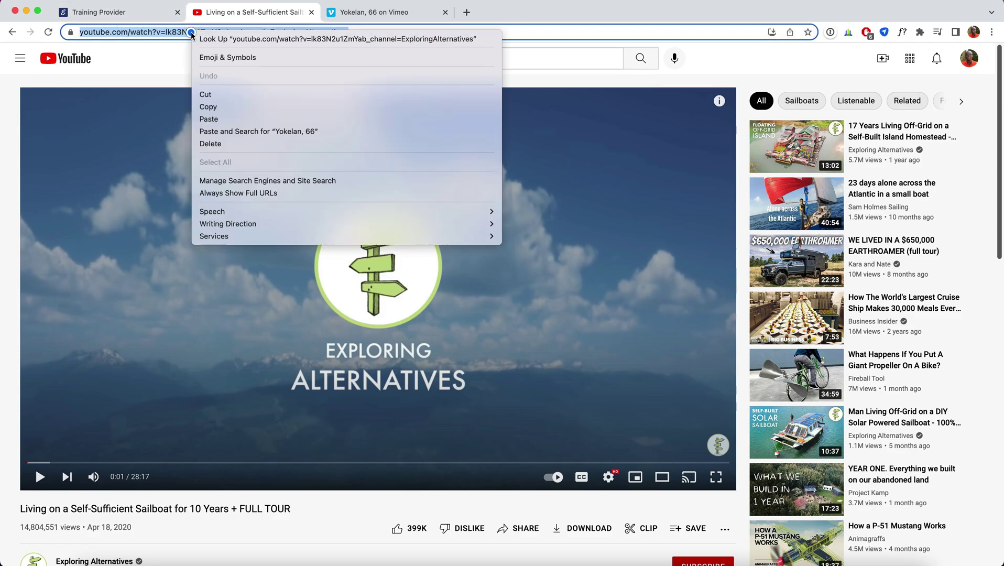
{"action": "left_click", "coordinate": [215, 107]}
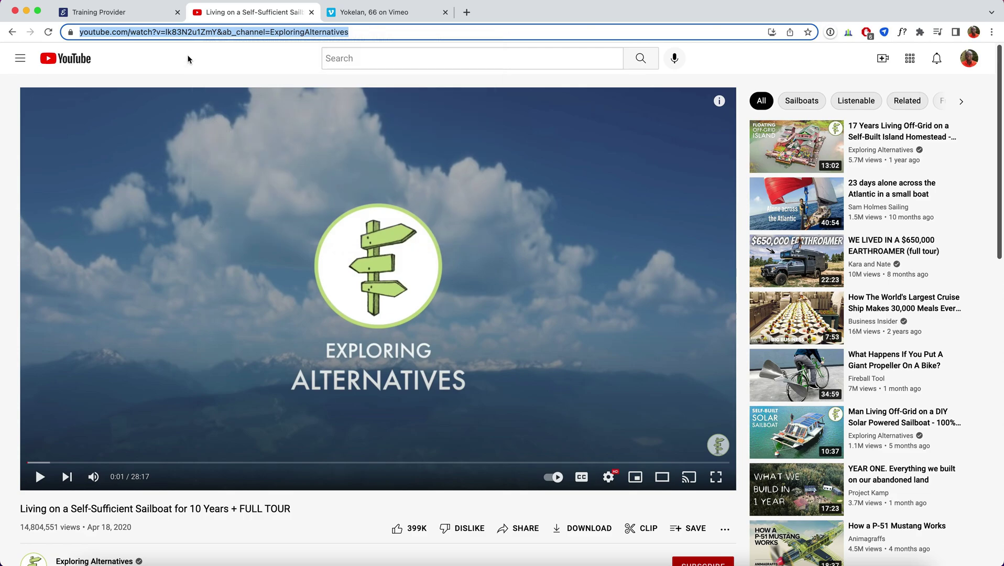
Embed the sailboat video by its long YouTube URL, then delete the embed.
{"action": "left_click", "coordinate": [129, 12]}
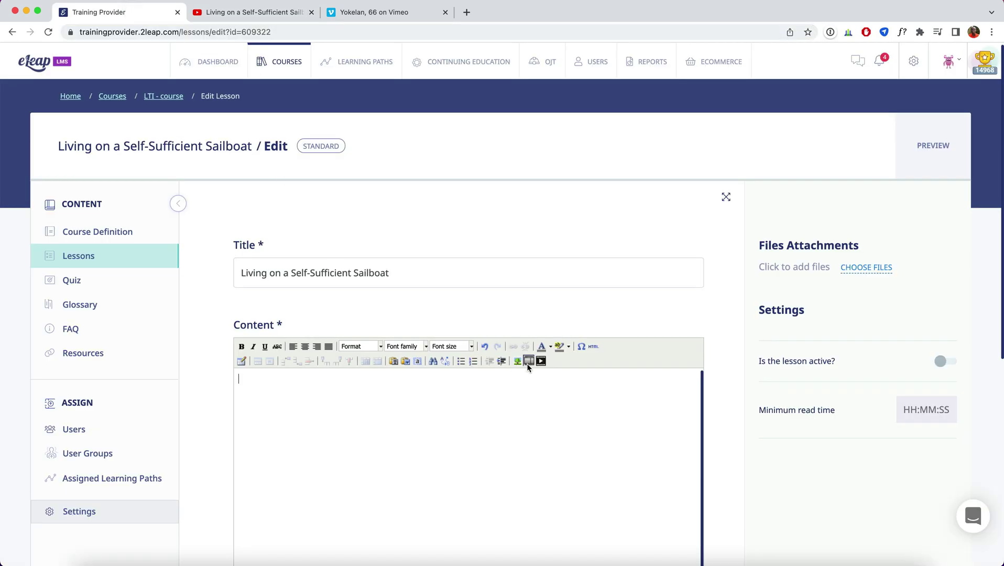
{"action": "left_click", "coordinate": [540, 361]}
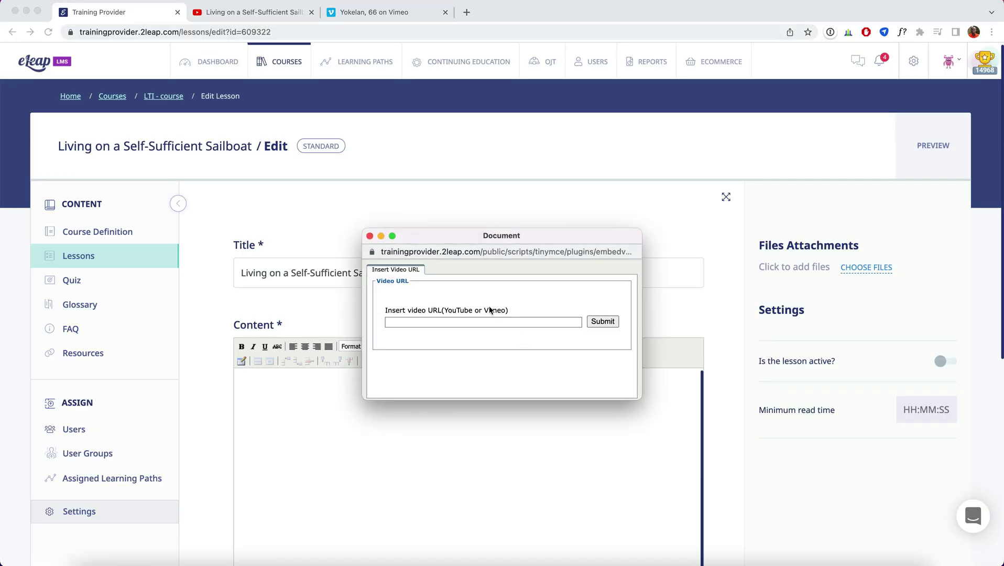
{"action": "left_click", "coordinate": [463, 317]}
{"action": "key", "text": "ctrl+v"}
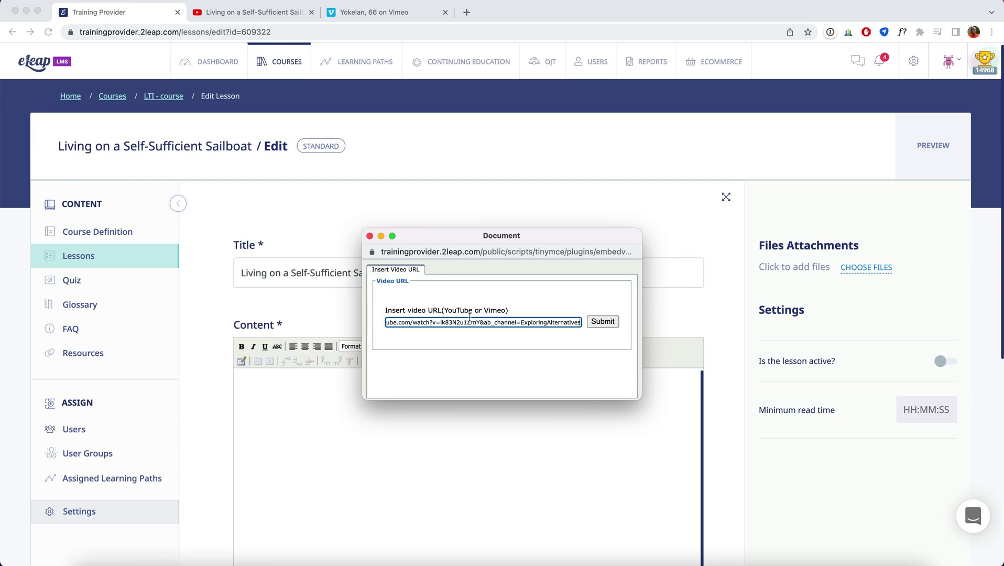
{"action": "left_click", "coordinate": [603, 321]}
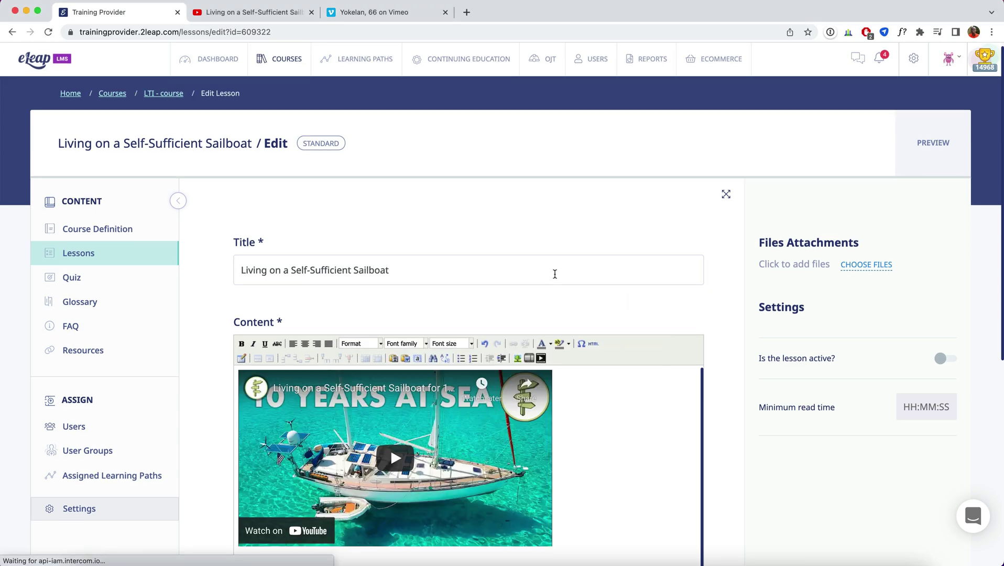
{"action": "scroll", "coordinate": [418, 376], "scroll_direction": "down", "scroll_amount": 3}
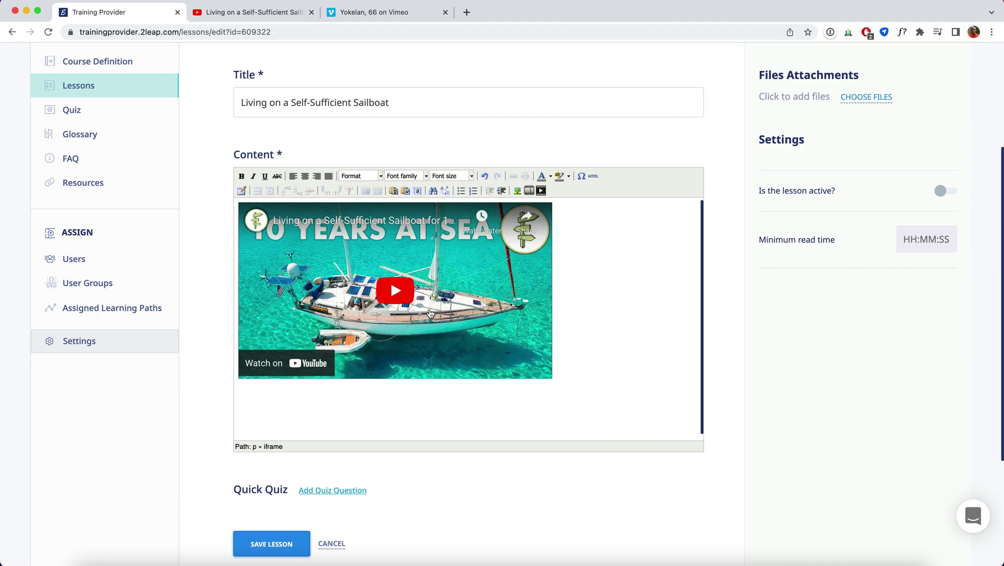
{"action": "key", "text": "BackSpace"}
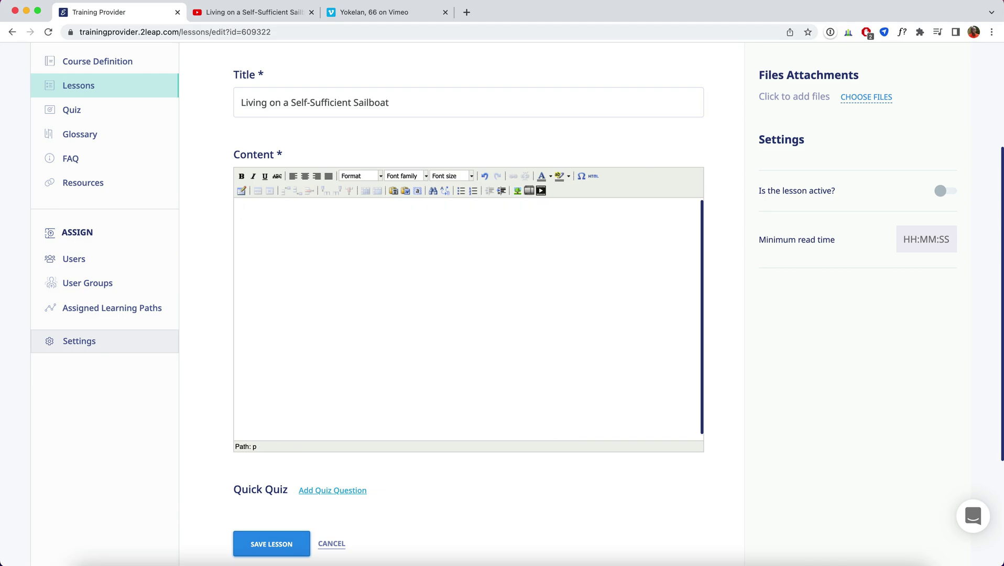
Copy the sailboat video's short youtu.be share link from YouTube.
{"action": "left_click", "coordinate": [251, 11]}
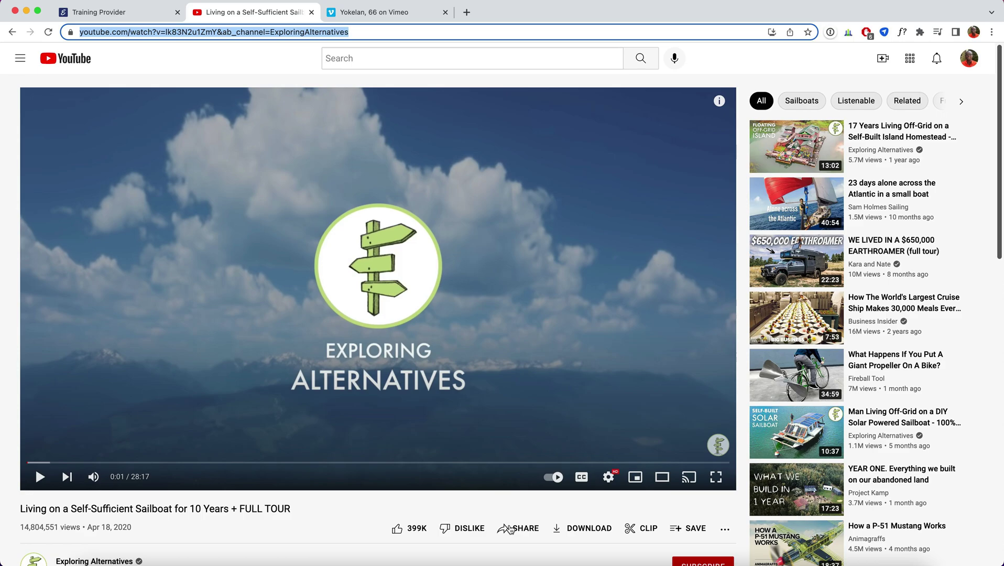
{"action": "left_click", "coordinate": [519, 528]}
{"action": "left_click", "coordinate": [600, 329]}
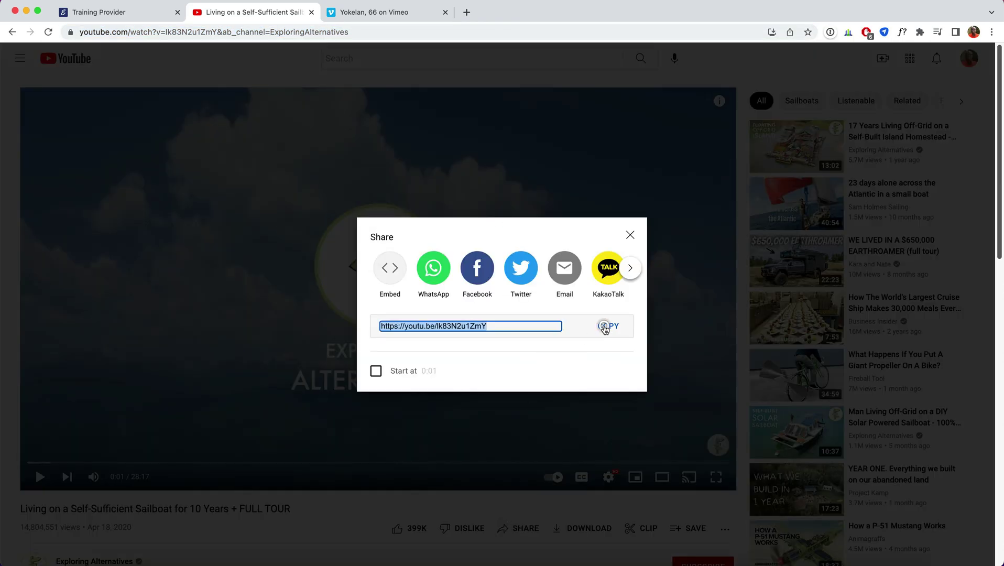
Embed the sailboat video with its pasted youtu.be link and save the lesson.
{"action": "left_click", "coordinate": [135, 14]}
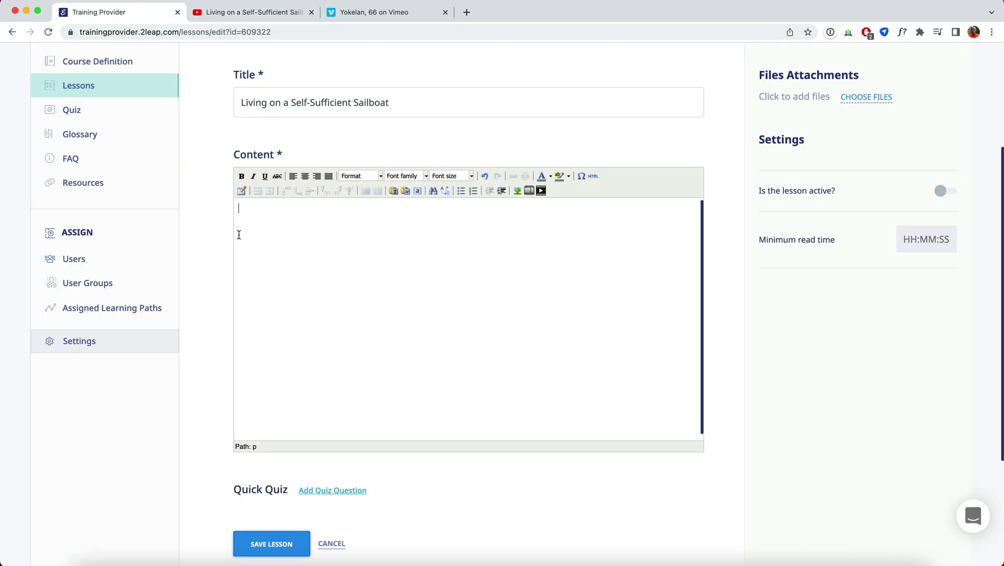
{"action": "left_click", "coordinate": [540, 190]}
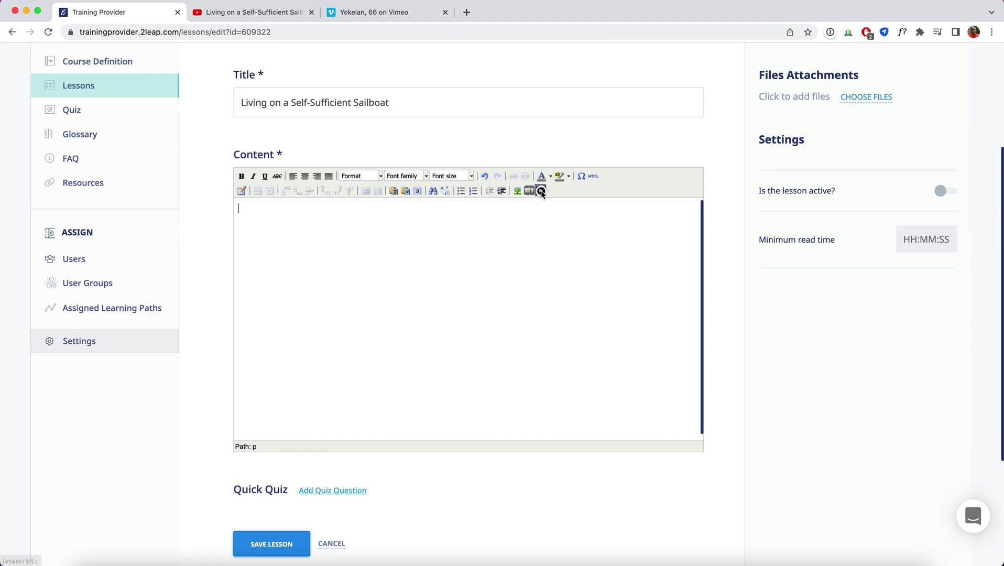
{"action": "left_click", "coordinate": [434, 322]}
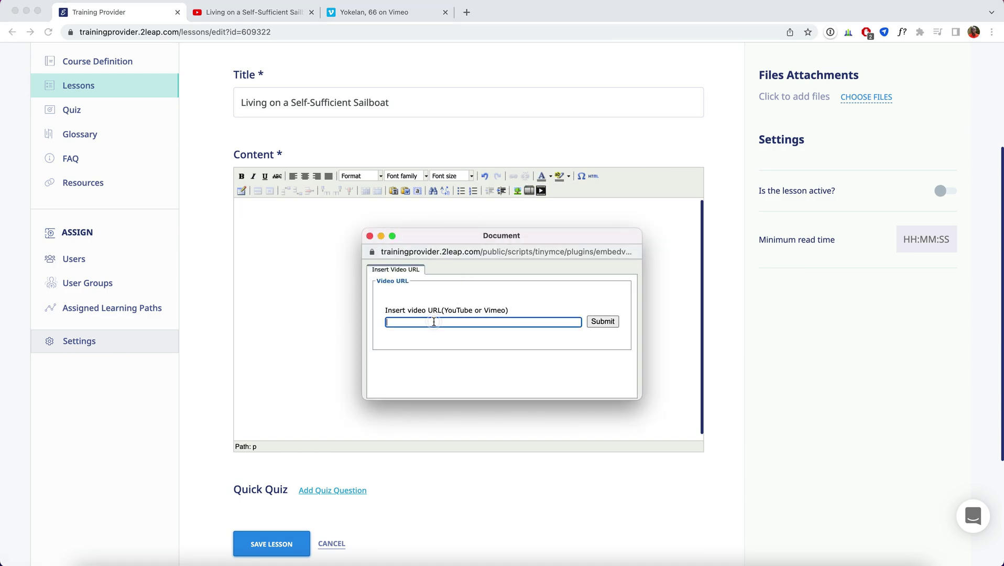
{"action": "key", "text": "super+v"}
{"action": "left_click", "coordinate": [602, 321]}
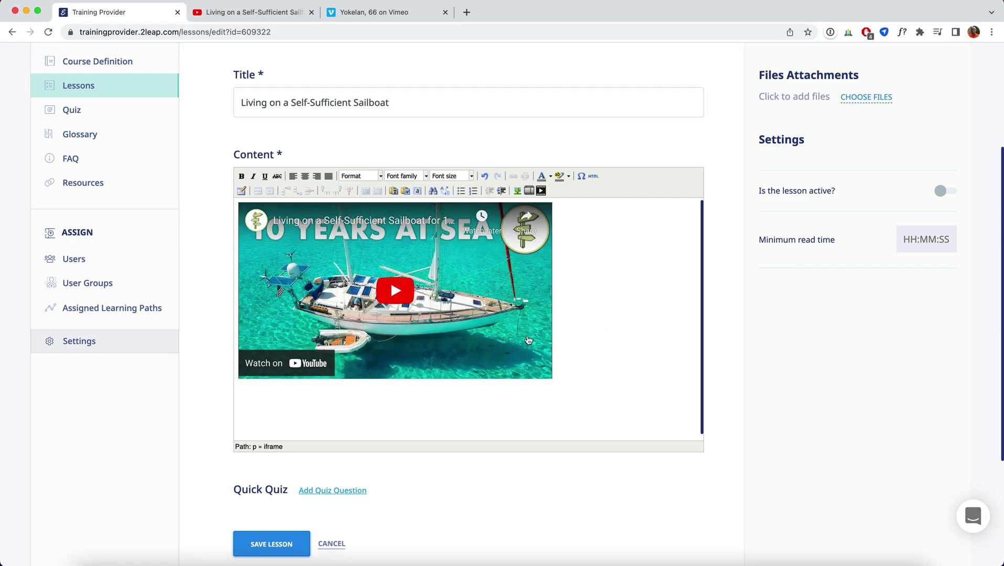
{"action": "left_click", "coordinate": [270, 544]}
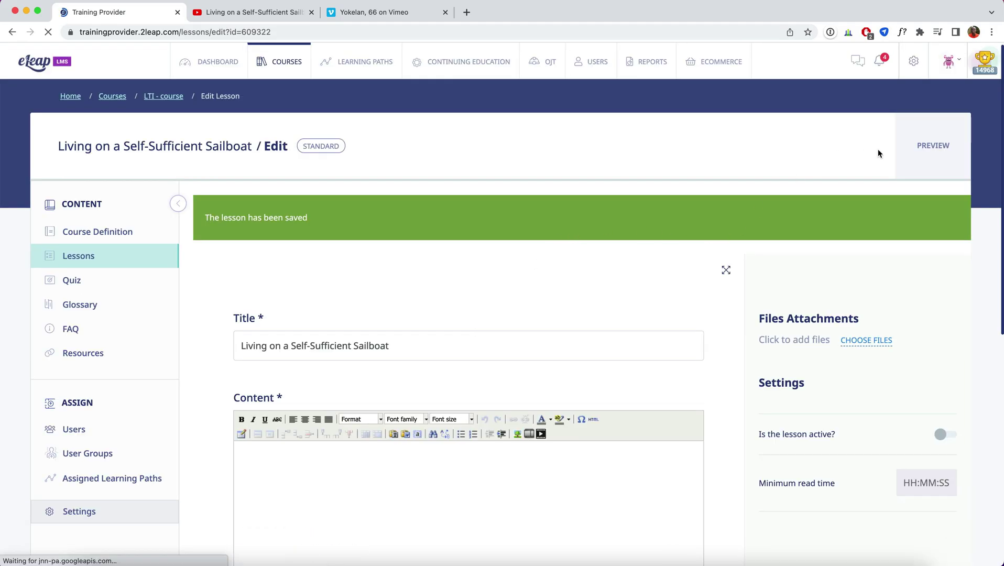
Preview the sailboat lesson, play and pause its video, then exit preview.
{"action": "left_click", "coordinate": [934, 146]}
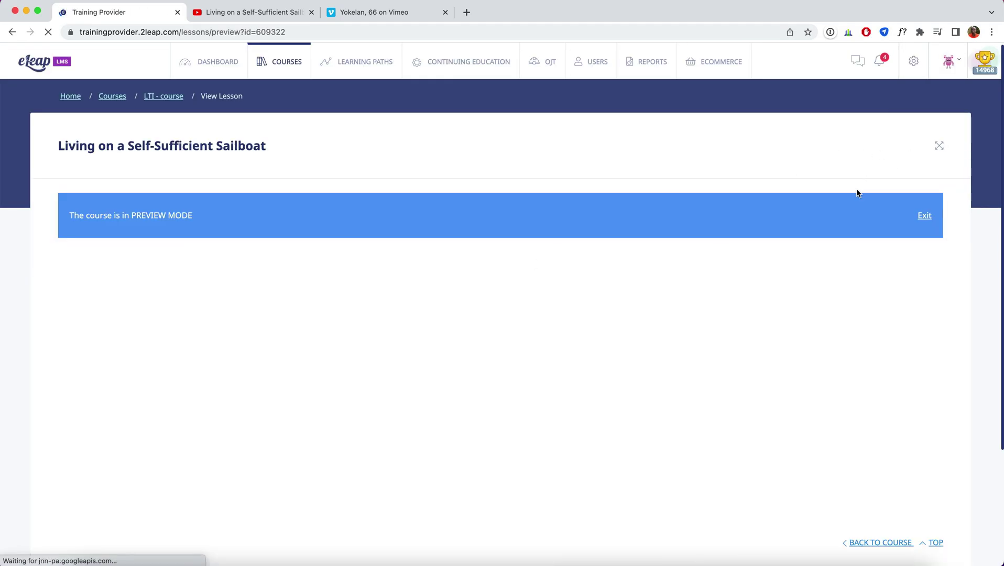
{"action": "scroll", "coordinate": [656, 354], "scroll_direction": "down", "scroll_amount": 1}
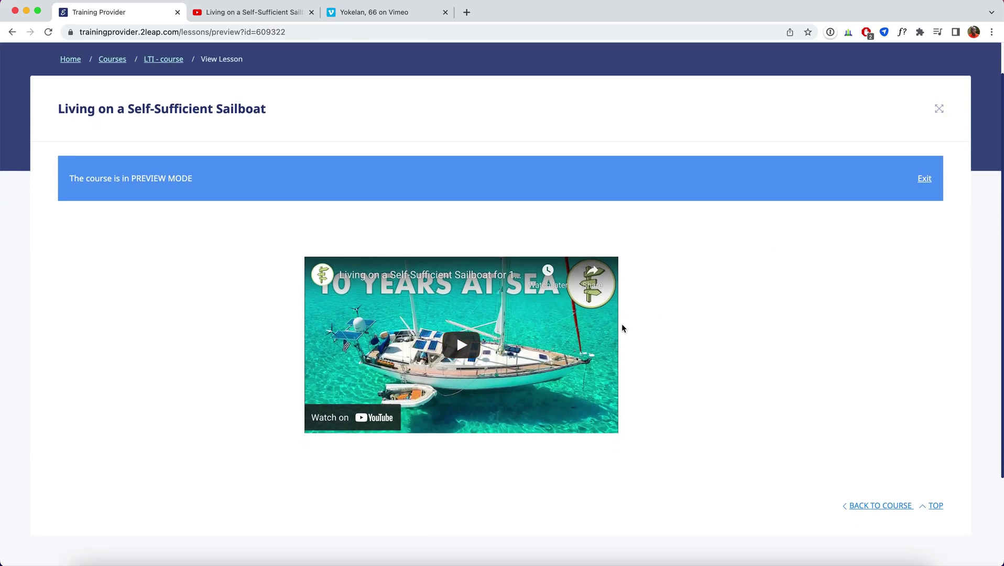
{"action": "left_click", "coordinate": [469, 340]}
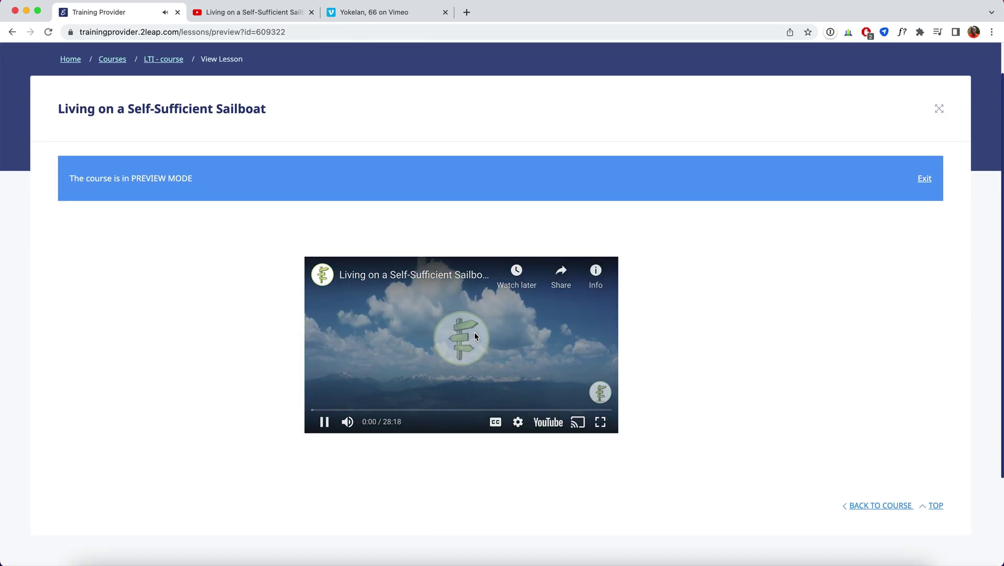
{"action": "left_click", "coordinate": [324, 423]}
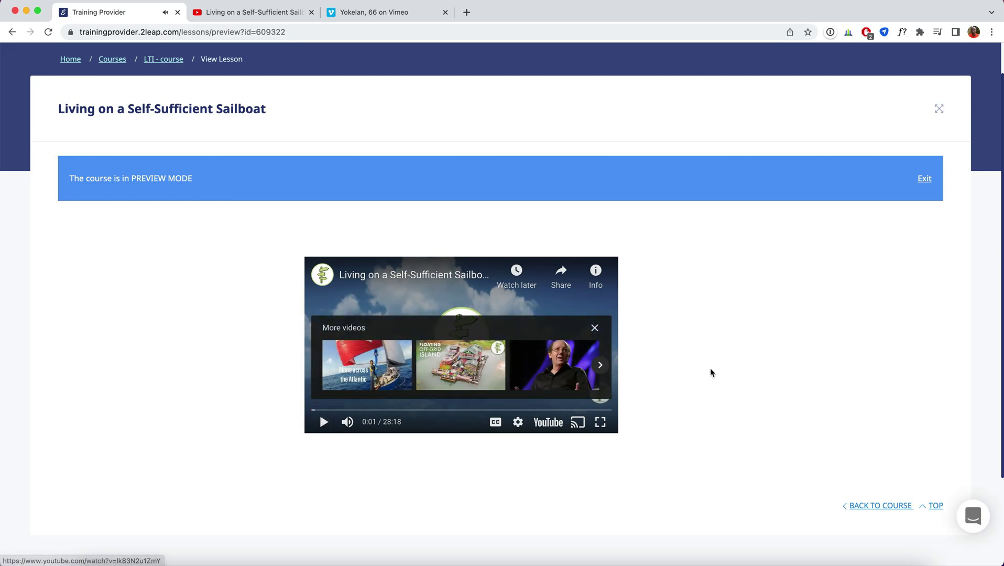
{"action": "left_click", "coordinate": [924, 180]}
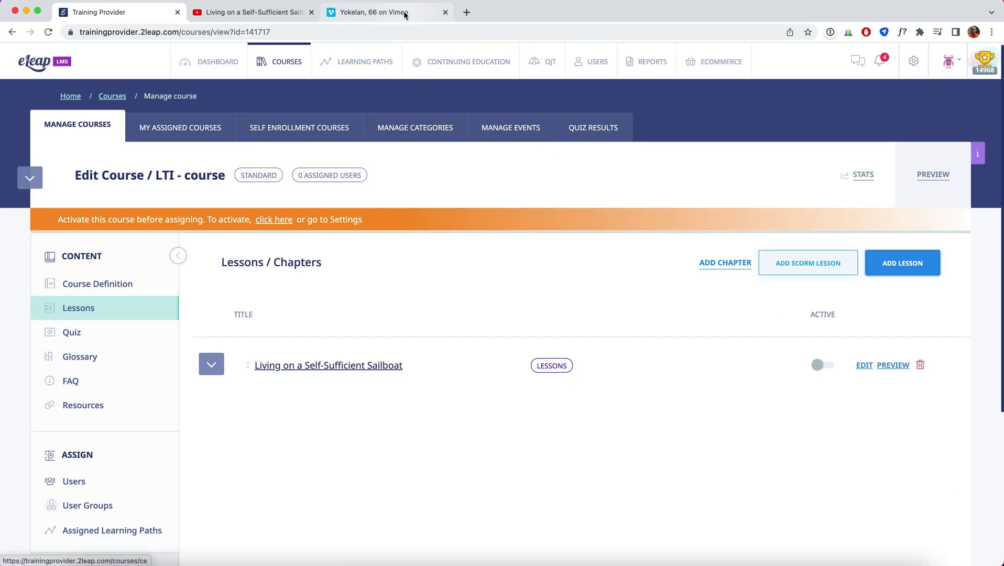
Copy the 'Yokelan, 66' title from the Vimeo page and return to course management.
{"action": "left_click", "coordinate": [403, 13]}
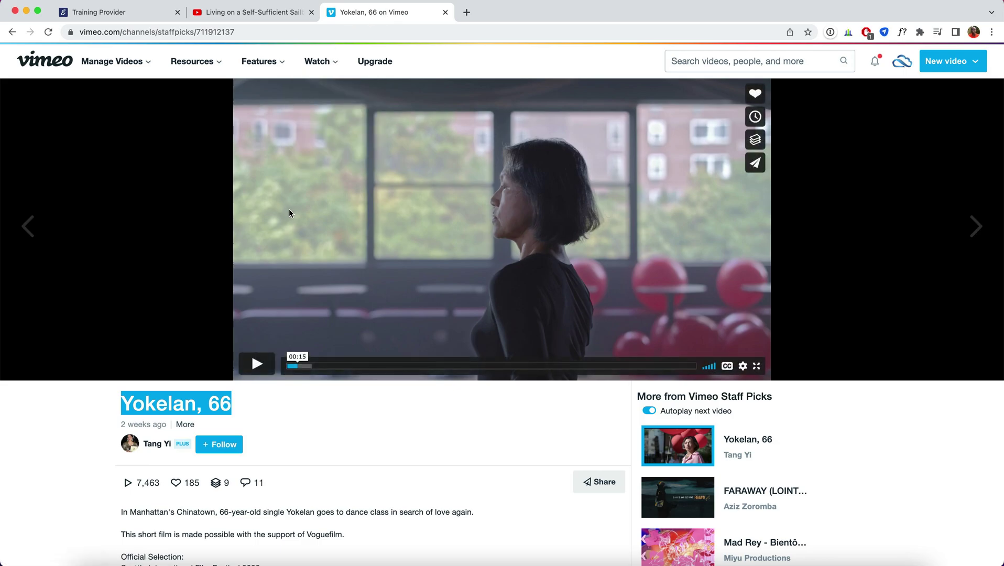
{"action": "right_click", "coordinate": [188, 396]}
{"action": "left_click", "coordinate": [206, 417]}
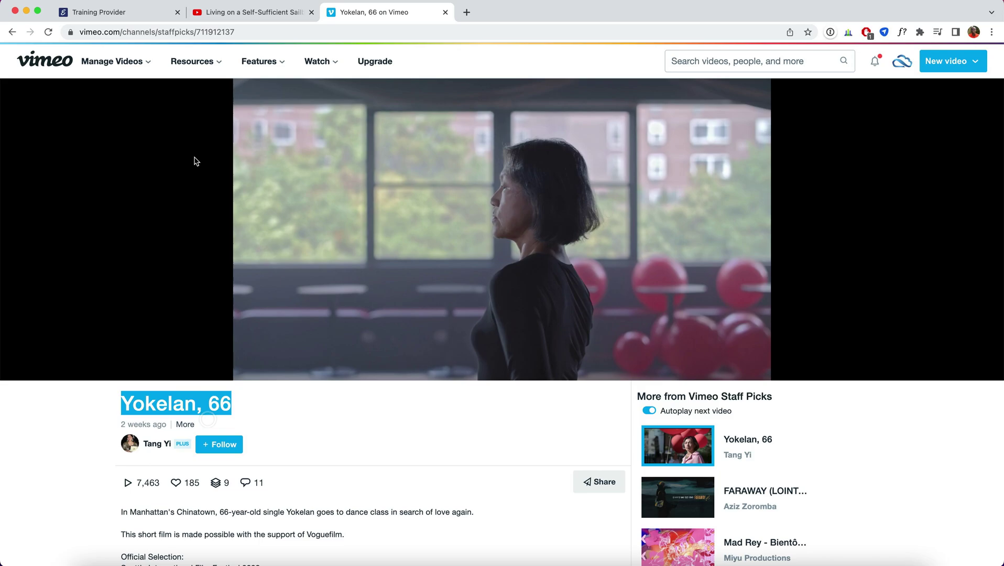
{"action": "left_click", "coordinate": [171, 17]}
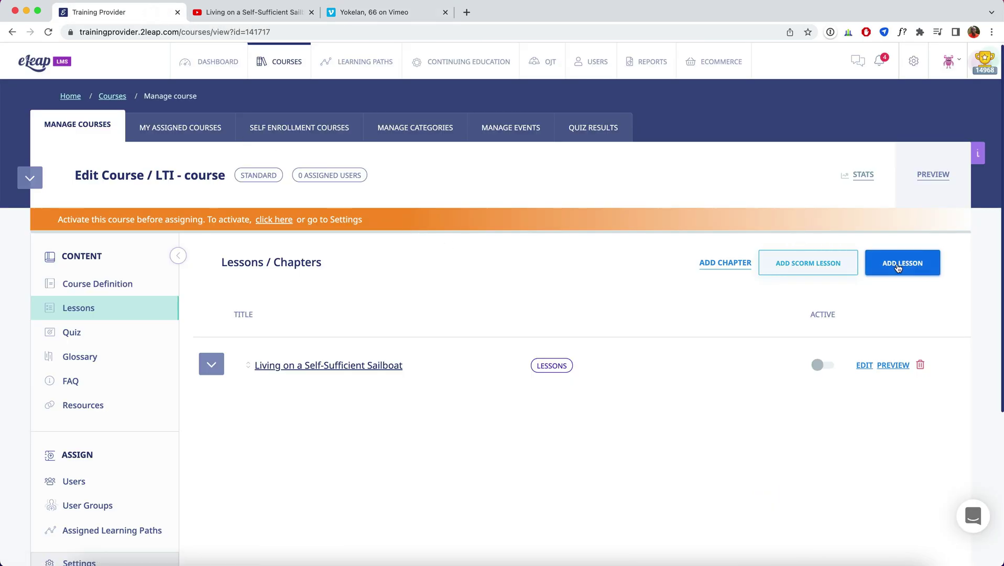
Create a new lesson titled 'Yokelan, 66' using the pasted title.
{"action": "left_click", "coordinate": [898, 264]}
{"action": "left_click", "coordinate": [451, 280]}
{"action": "key", "text": "ctrl+v"}
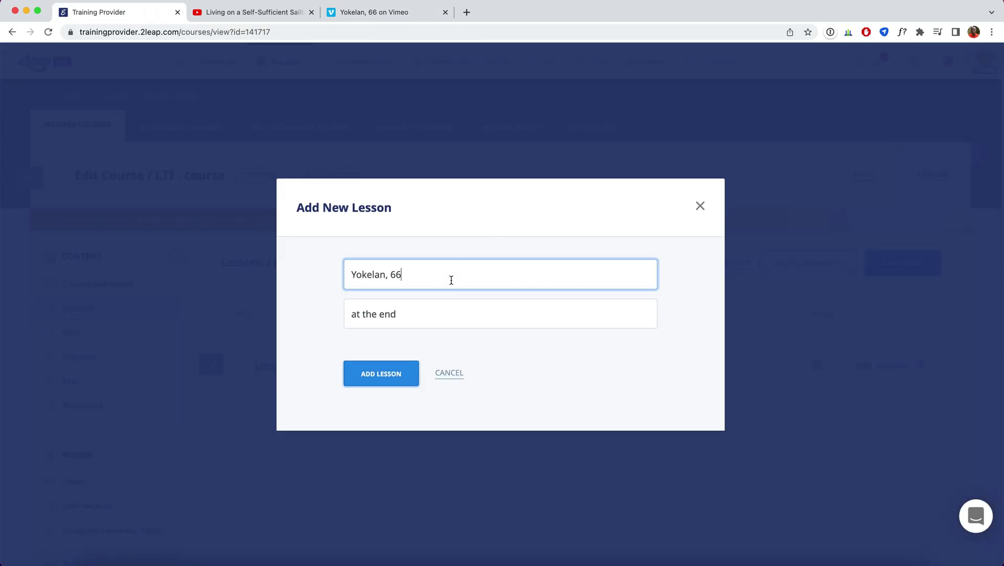
{"action": "left_click", "coordinate": [367, 376]}
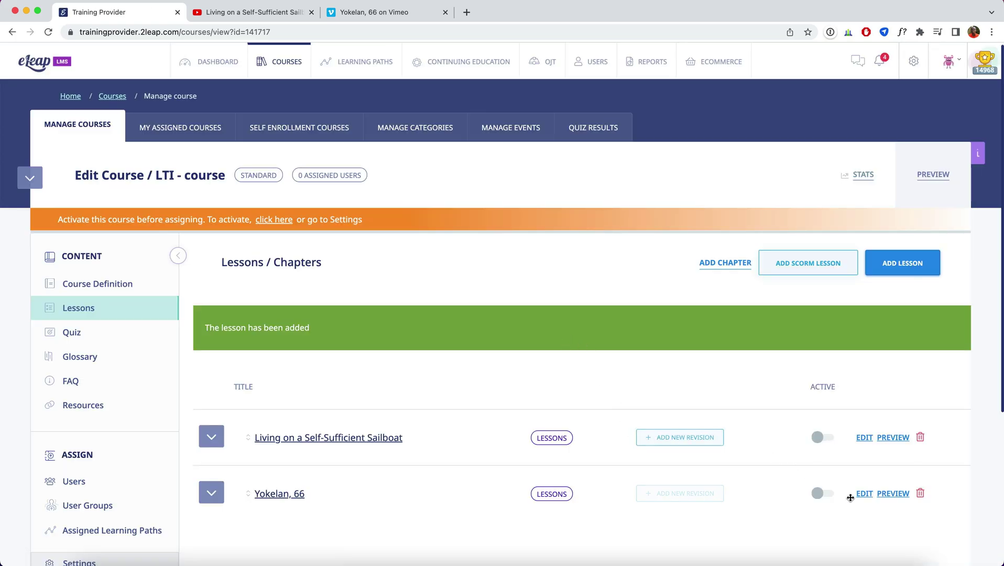
Open the Yokelan, 66 lesson editor and open then close the video URL window.
{"action": "left_click", "coordinate": [865, 493]}
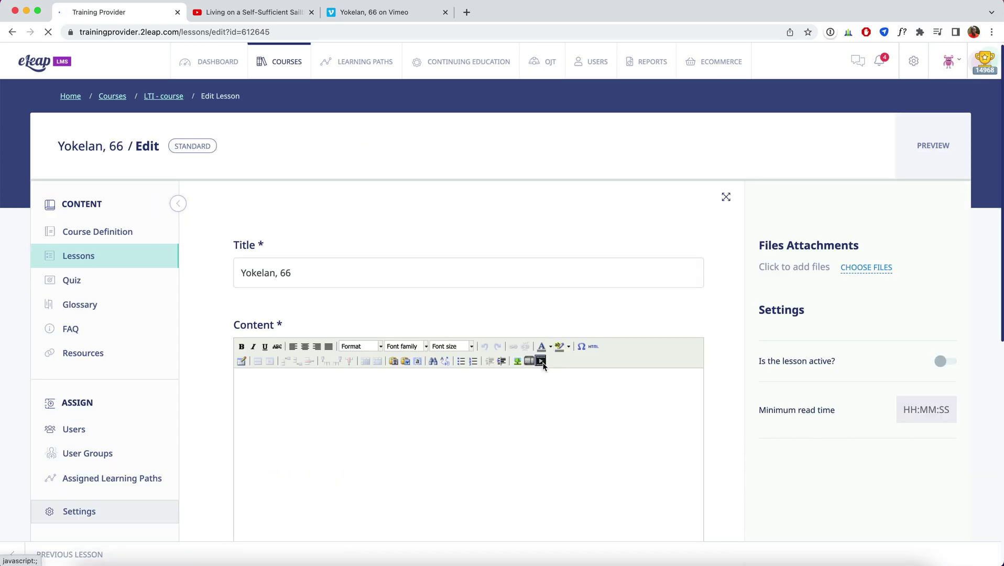
{"action": "left_click", "coordinate": [540, 361]}
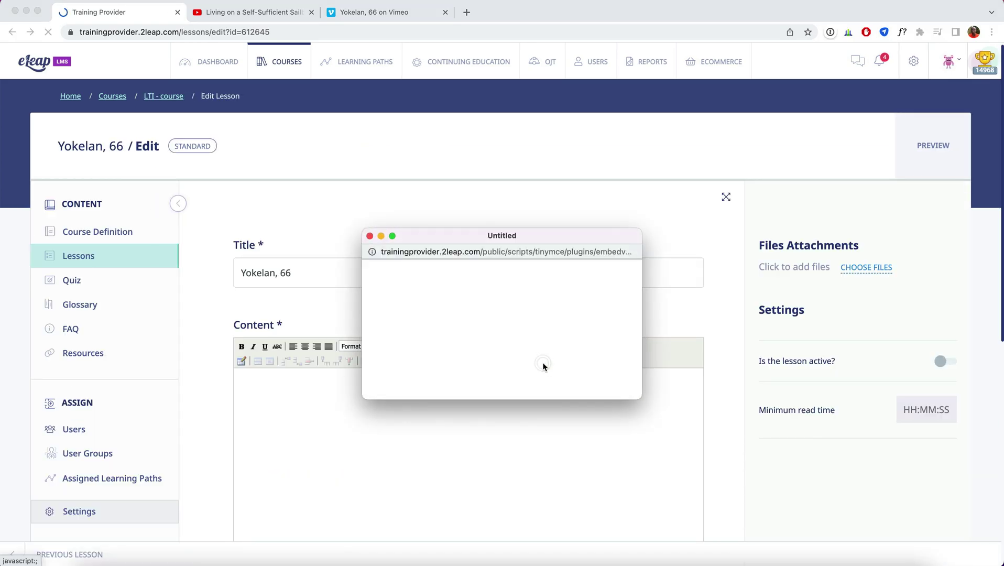
{"action": "left_click", "coordinate": [370, 235]}
{"action": "left_click", "coordinate": [344, 12]}
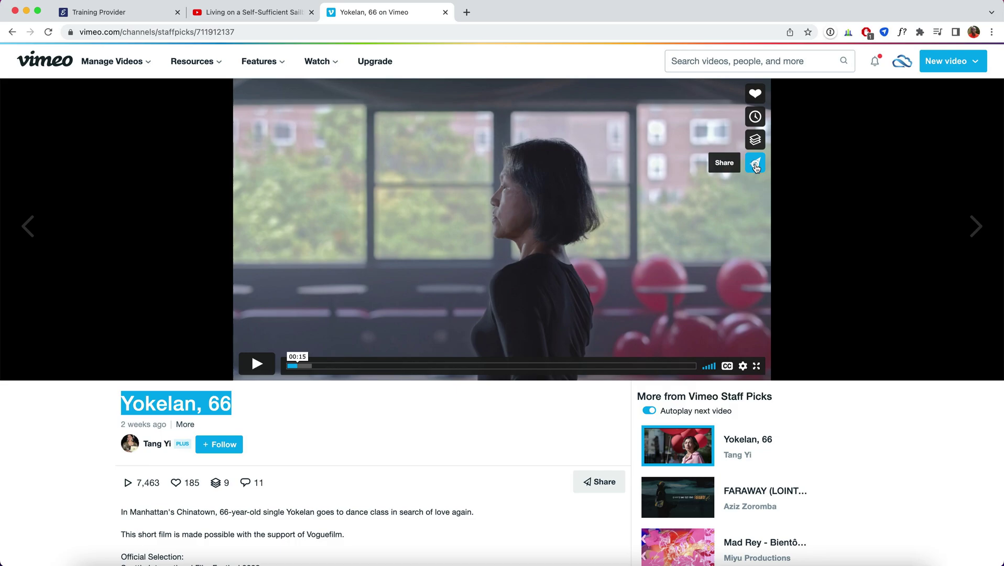
Copy the Yokelan, 66 video's link from Vimeo's share window.
{"action": "left_click", "coordinate": [755, 165]}
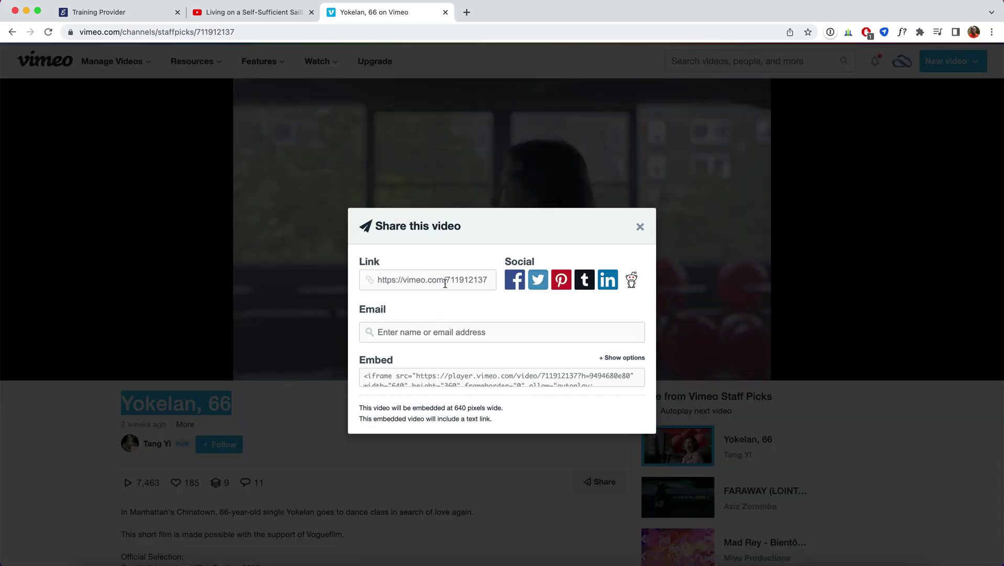
{"action": "left_click", "coordinate": [368, 279]}
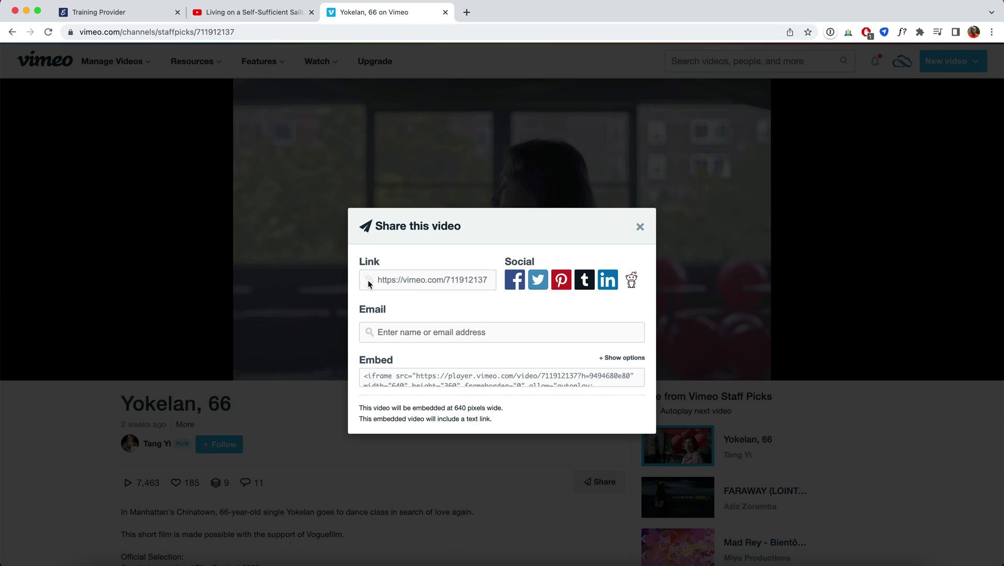
{"action": "left_click", "coordinate": [411, 280]}
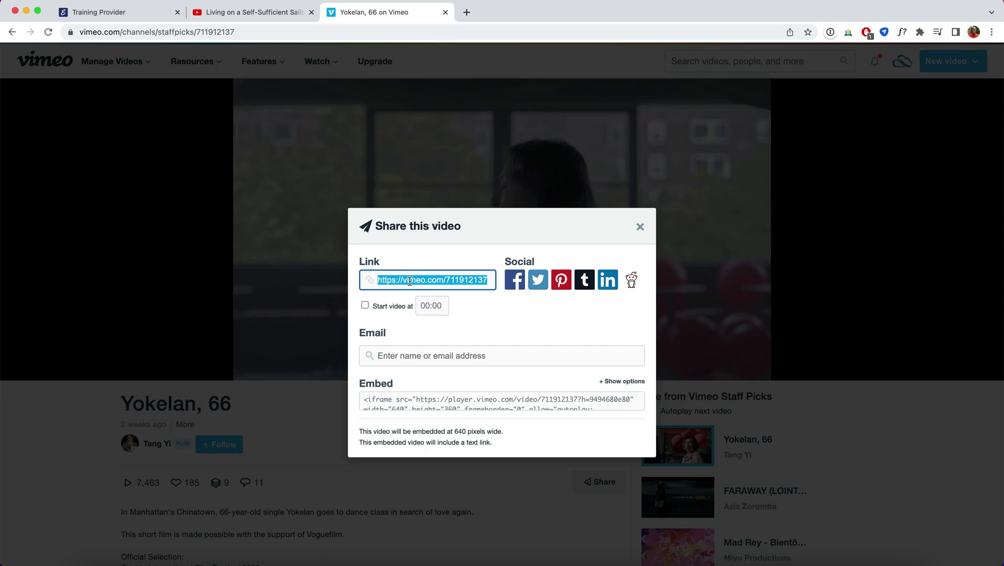
{"action": "right_click", "coordinate": [409, 279]}
{"action": "left_click", "coordinate": [425, 301]}
{"action": "left_click", "coordinate": [148, 13]}
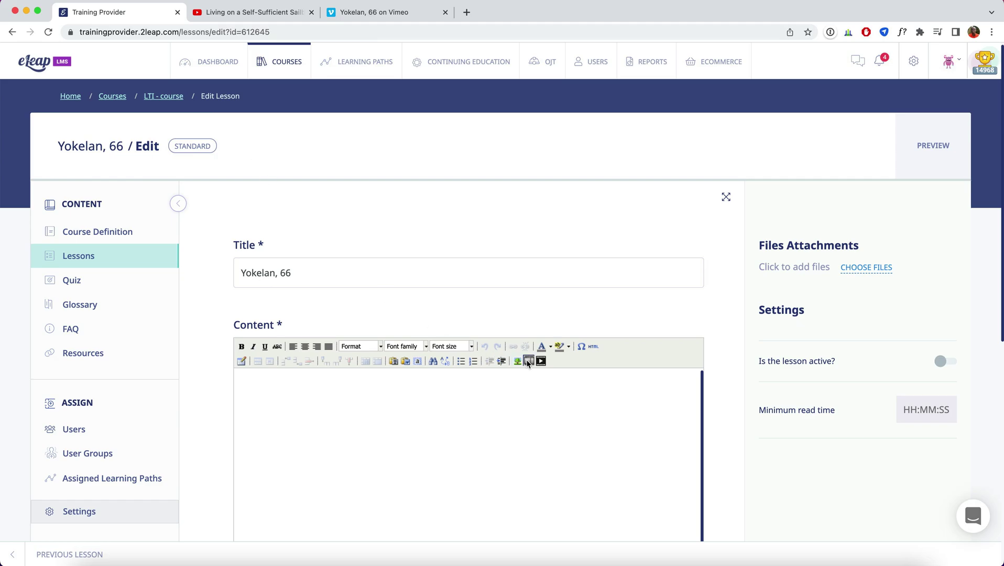
Embed the Yokelan, 66 video by pasting its Vimeo link, then save the lesson.
{"action": "left_click", "coordinate": [540, 362]}
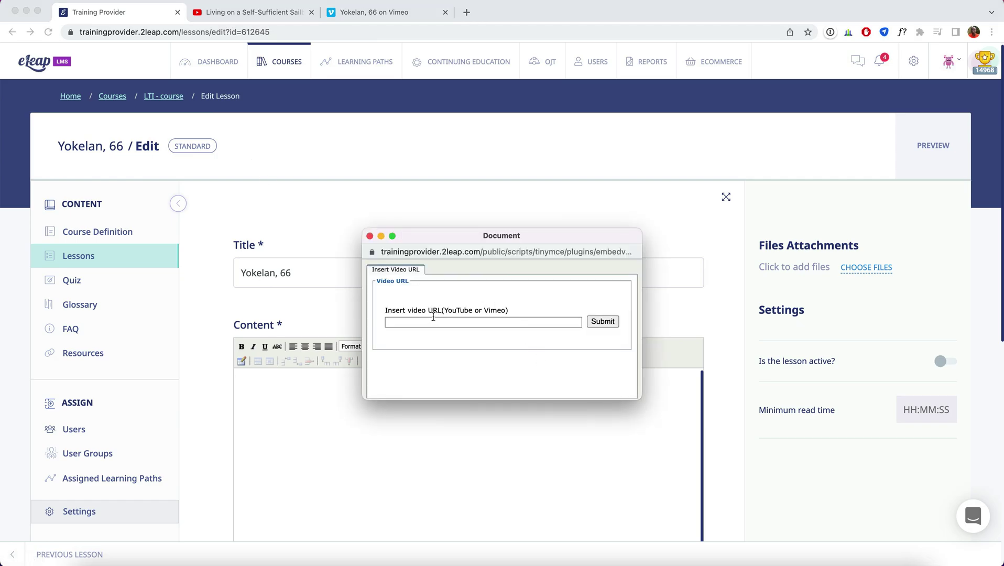
{"action": "left_click", "coordinate": [430, 321]}
{"action": "key", "text": "ctrl+v"}
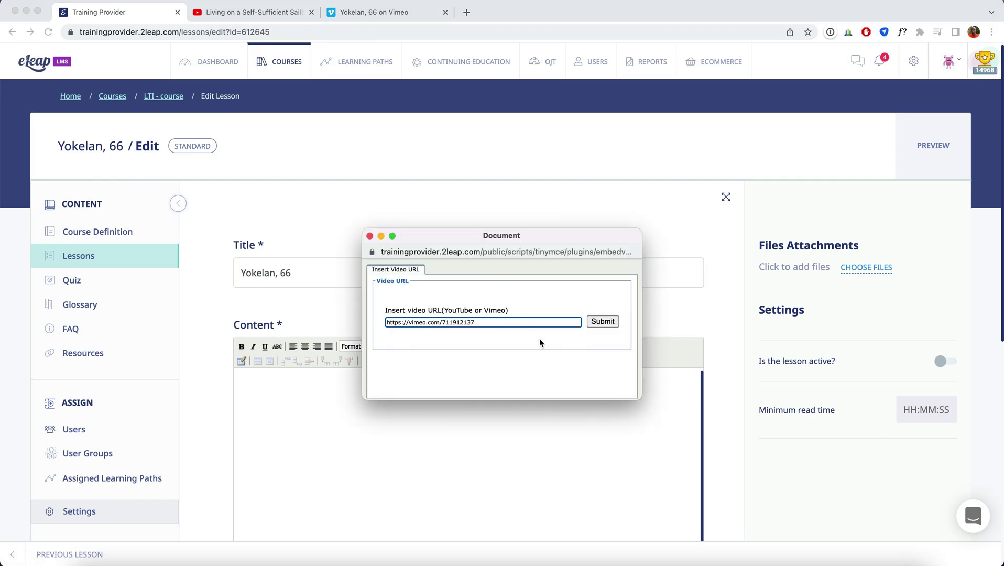
{"action": "left_click", "coordinate": [602, 321]}
{"action": "scroll", "coordinate": [439, 253], "scroll_direction": "down", "scroll_amount": 1}
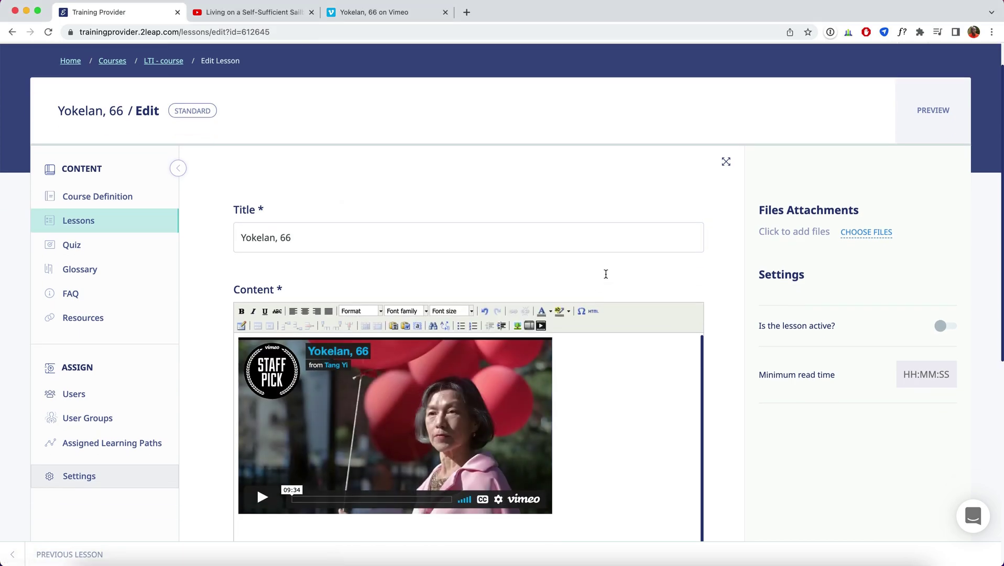
{"action": "scroll", "coordinate": [439, 253], "scroll_direction": "down", "scroll_amount": 5}
{"action": "mouse_move", "coordinate": [394, 177]}
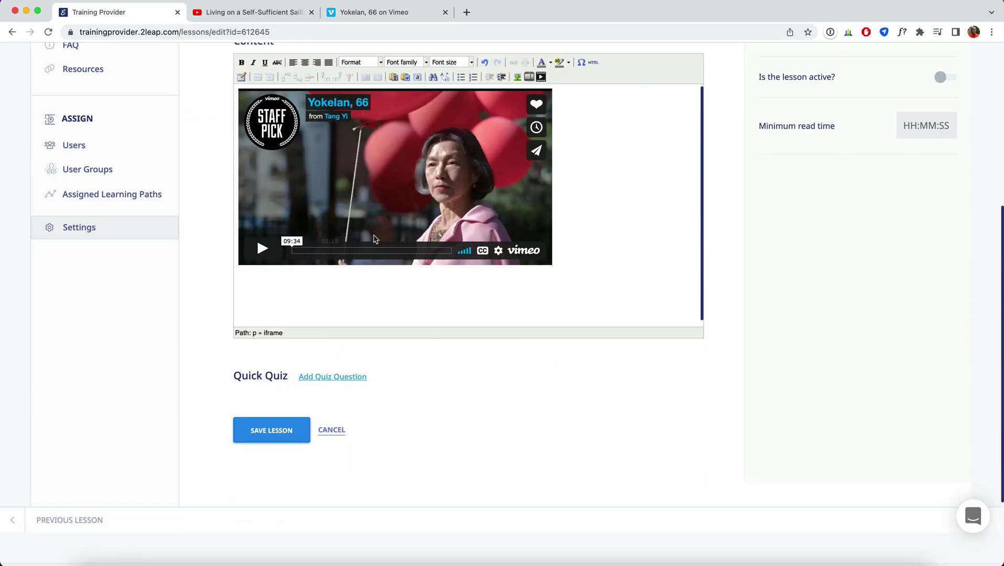
{"action": "left_click", "coordinate": [274, 433]}
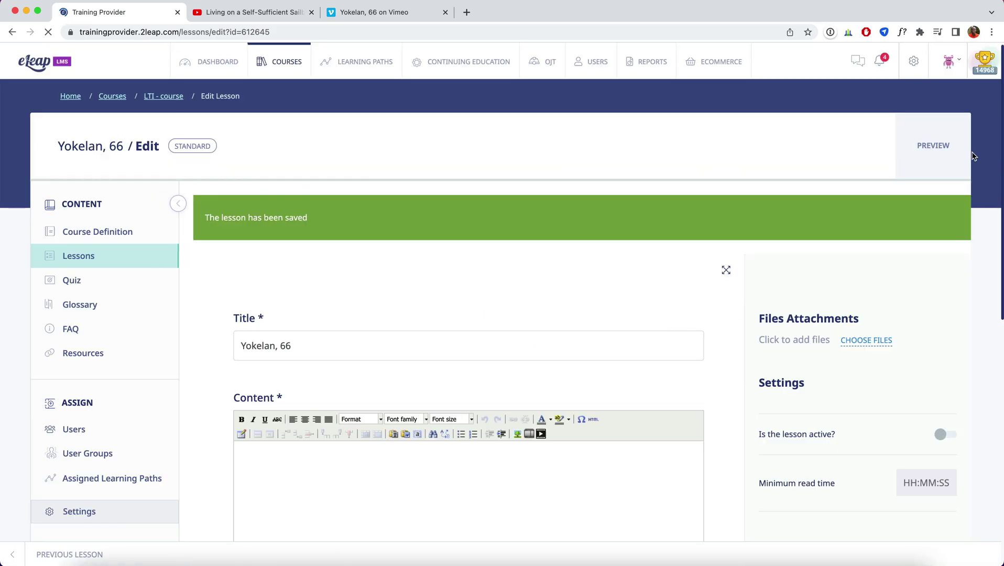
Preview the Yokelan, 66 lesson, exit, and switch both lessons to Active.
{"action": "left_click", "coordinate": [944, 147]}
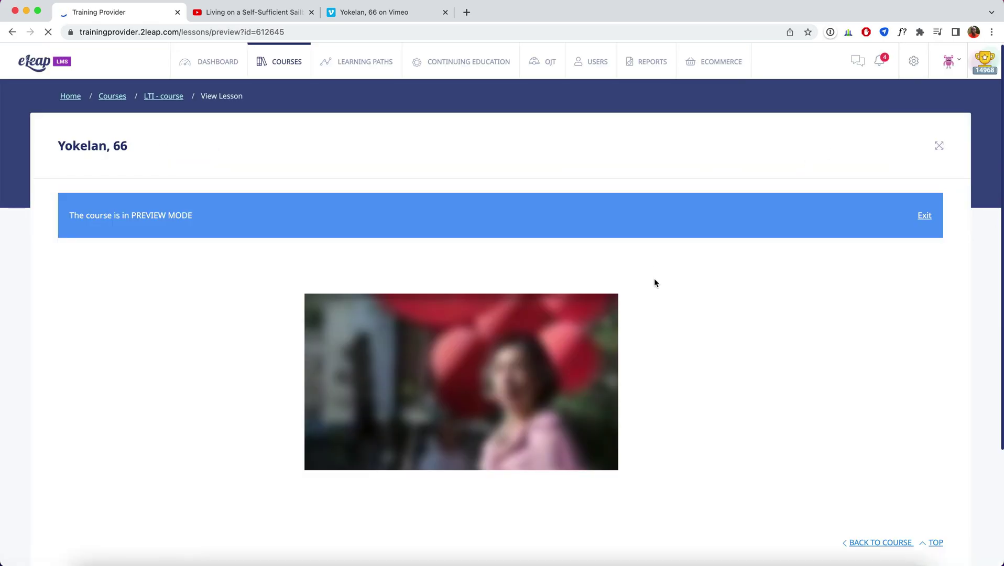
{"action": "scroll", "coordinate": [654, 283], "scroll_direction": "down", "scroll_amount": 3}
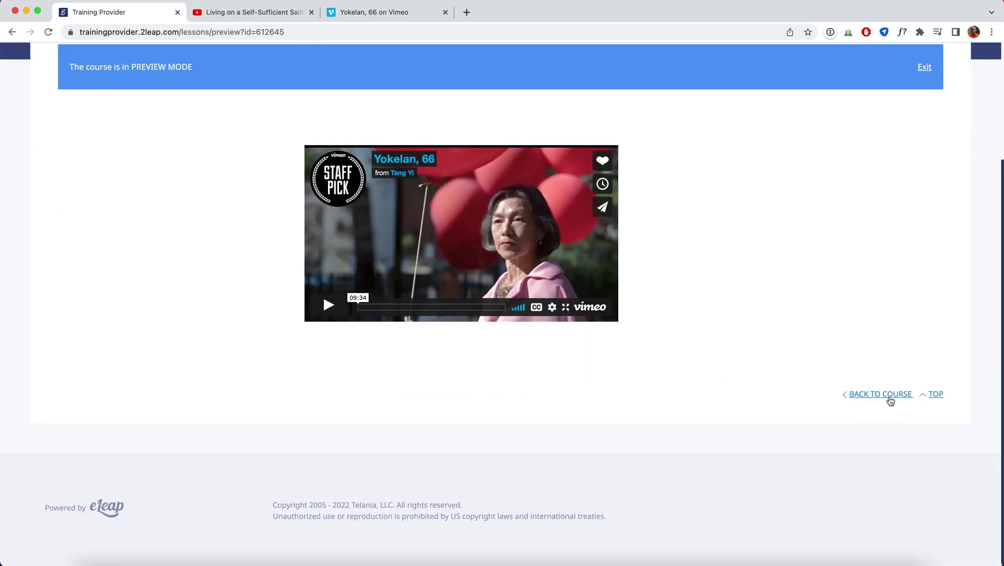
{"action": "left_click", "coordinate": [889, 397]}
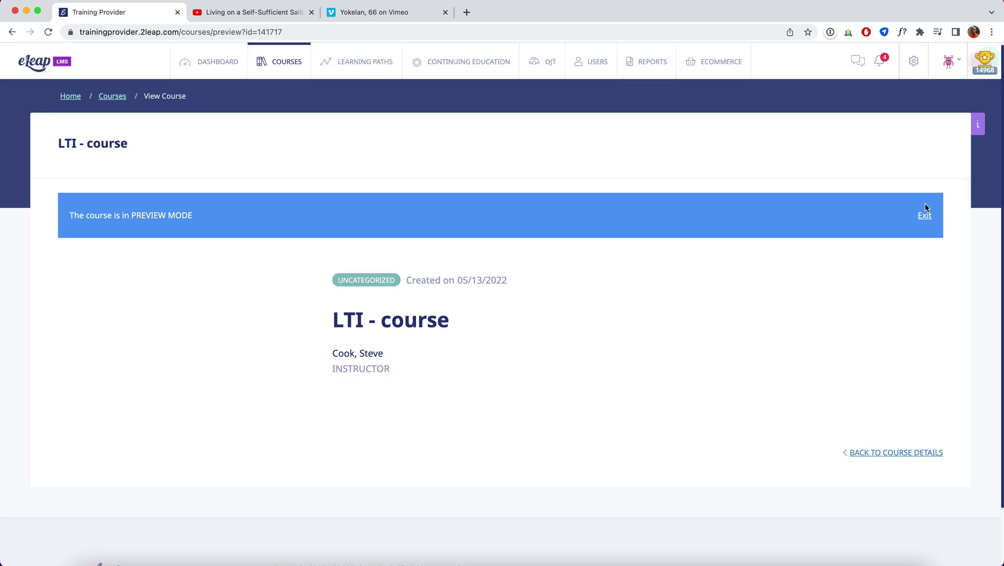
{"action": "left_click", "coordinate": [924, 214]}
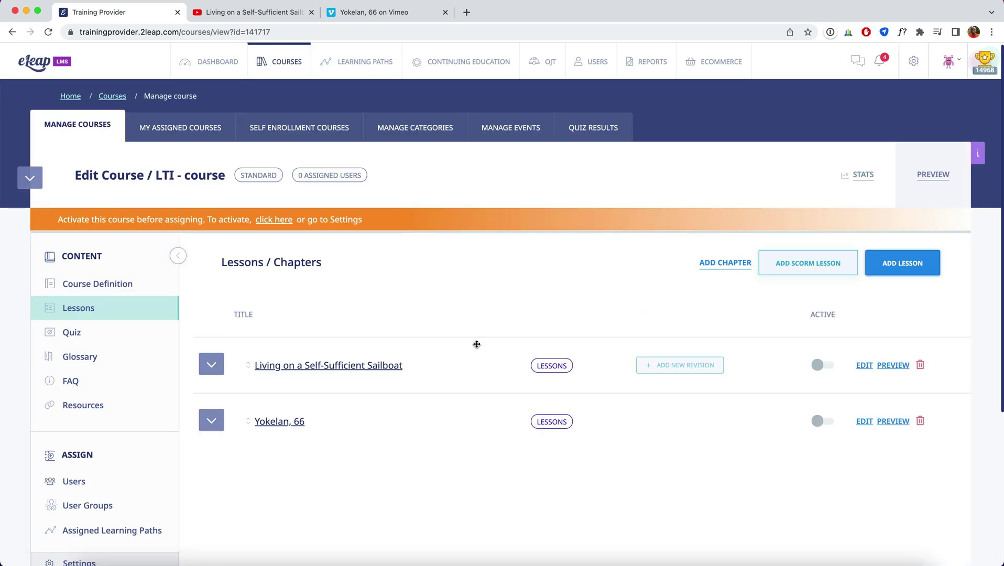
{"action": "left_click", "coordinate": [821, 368]}
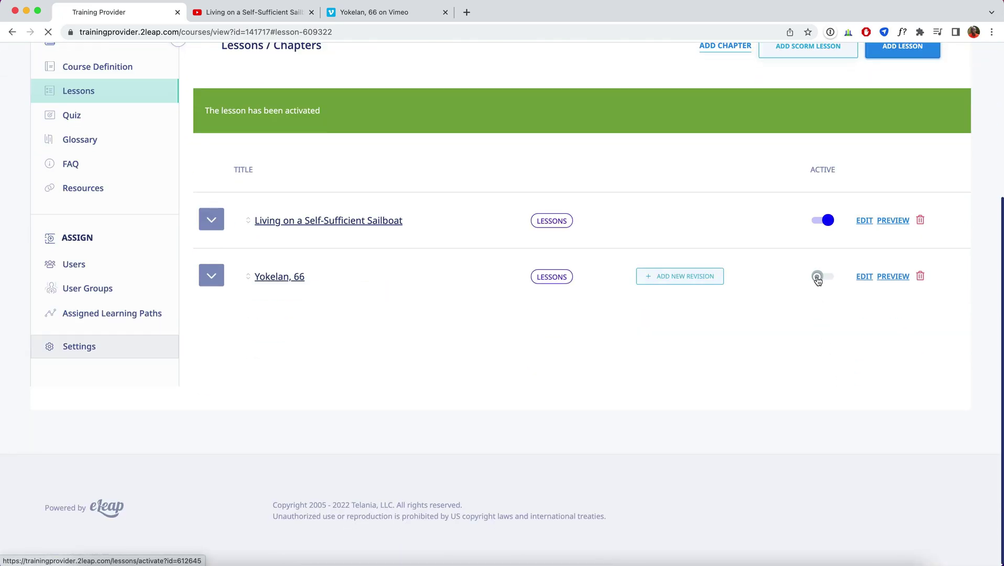
{"action": "left_click", "coordinate": [817, 277]}
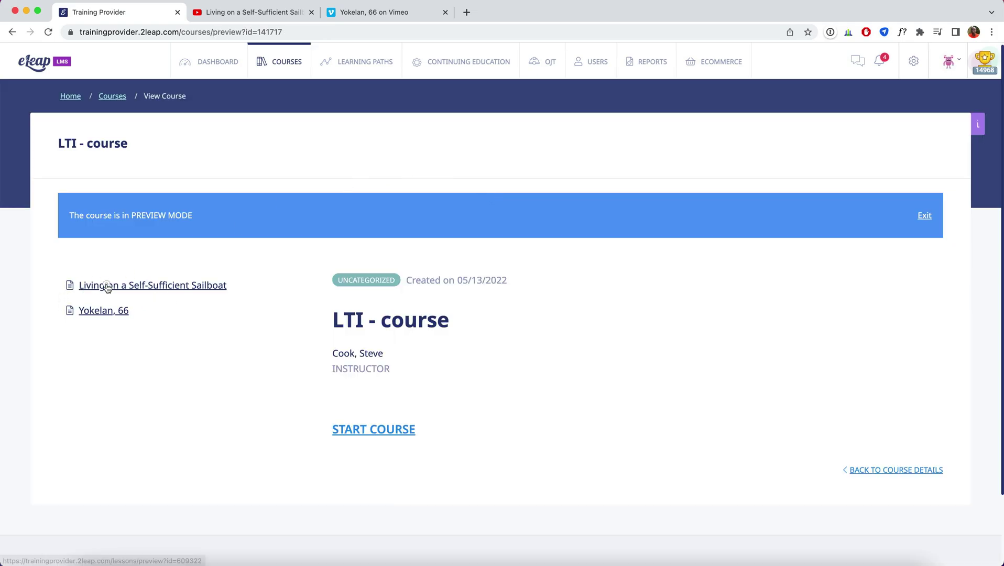
Play the sailboat video, then play and pause the Yokelan, 66 video, and exit preview.
{"action": "left_click", "coordinate": [108, 286]}
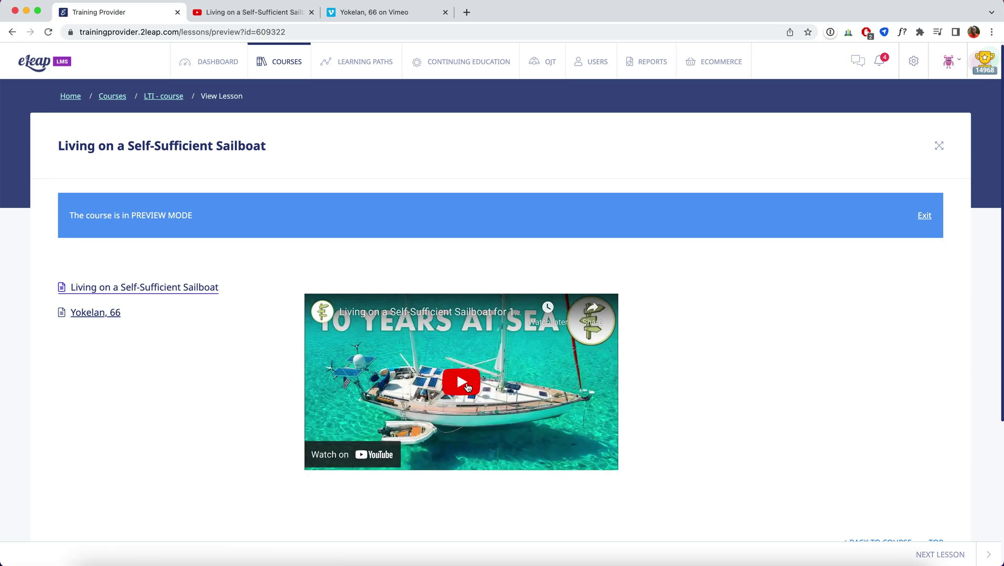
{"action": "left_click", "coordinate": [468, 386]}
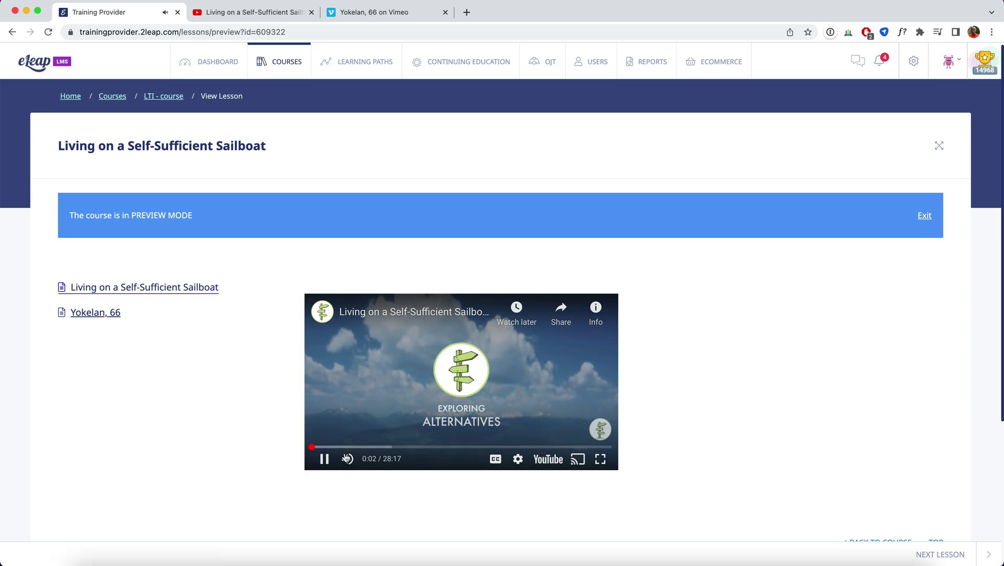
{"action": "left_click", "coordinate": [946, 556]}
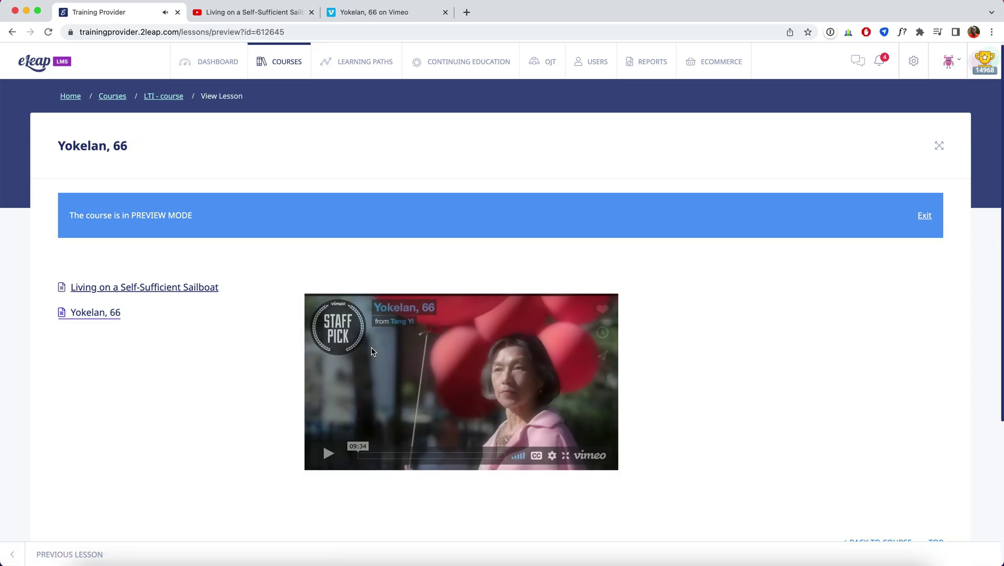
{"action": "left_click", "coordinate": [328, 452]}
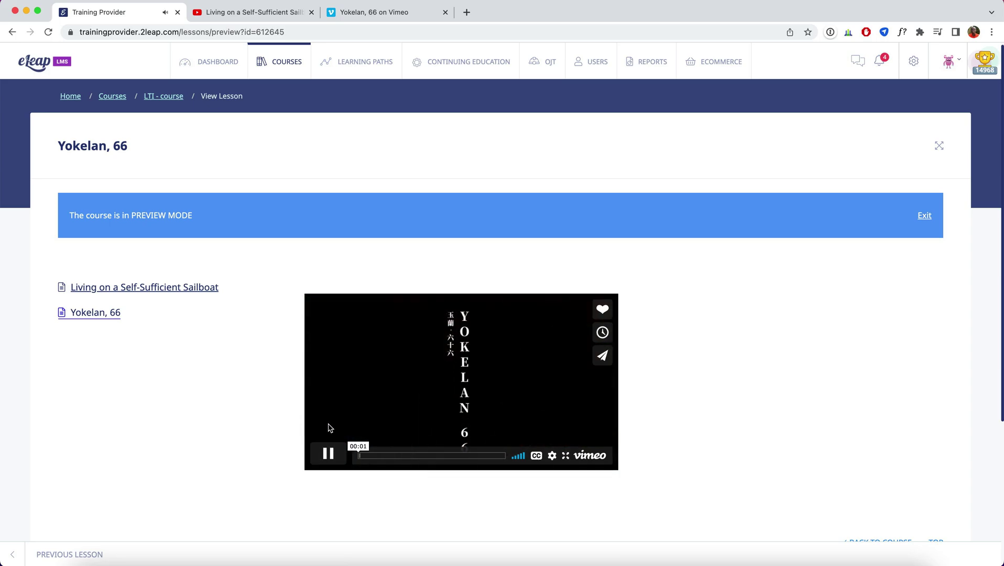
{"action": "left_click", "coordinate": [328, 453]}
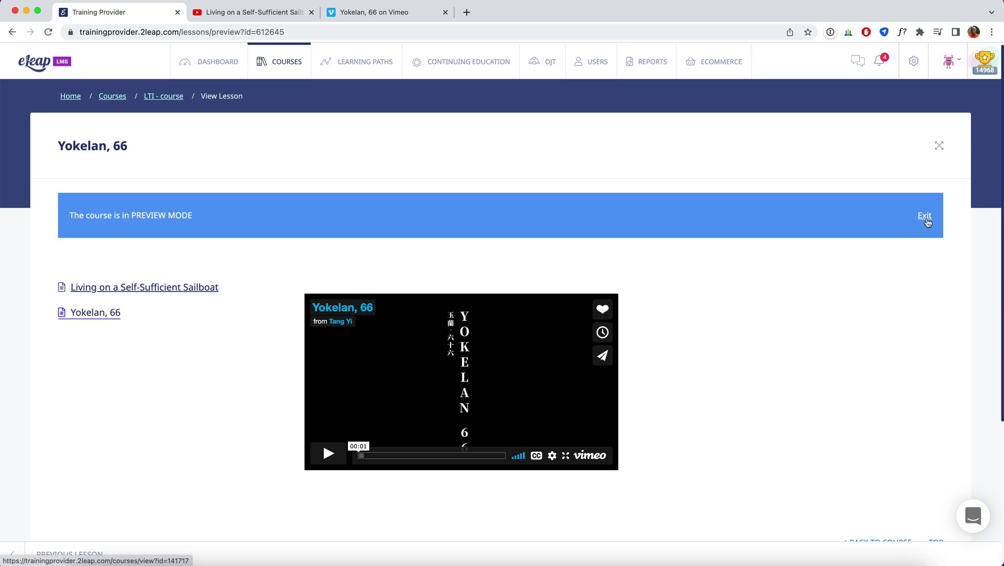
{"action": "left_click", "coordinate": [925, 215]}
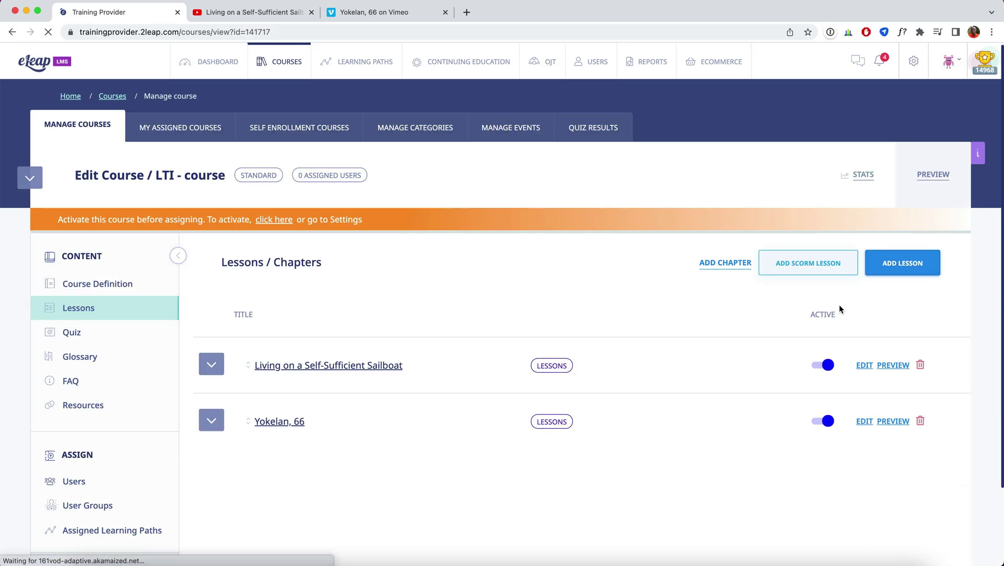